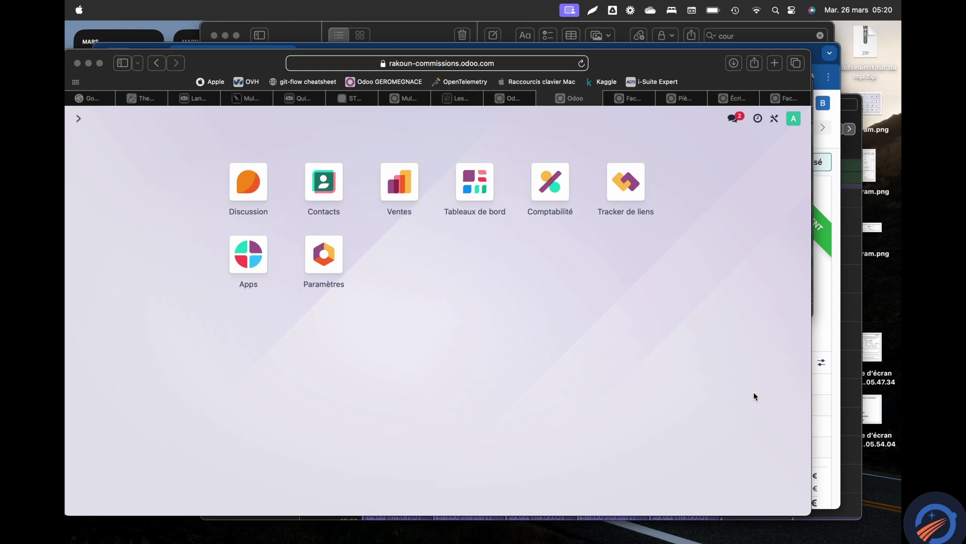
Step: Compare the paid customer invoices grouped by salesperson and month with the filtered accounting documents and journal items
key(cmd+Tab)
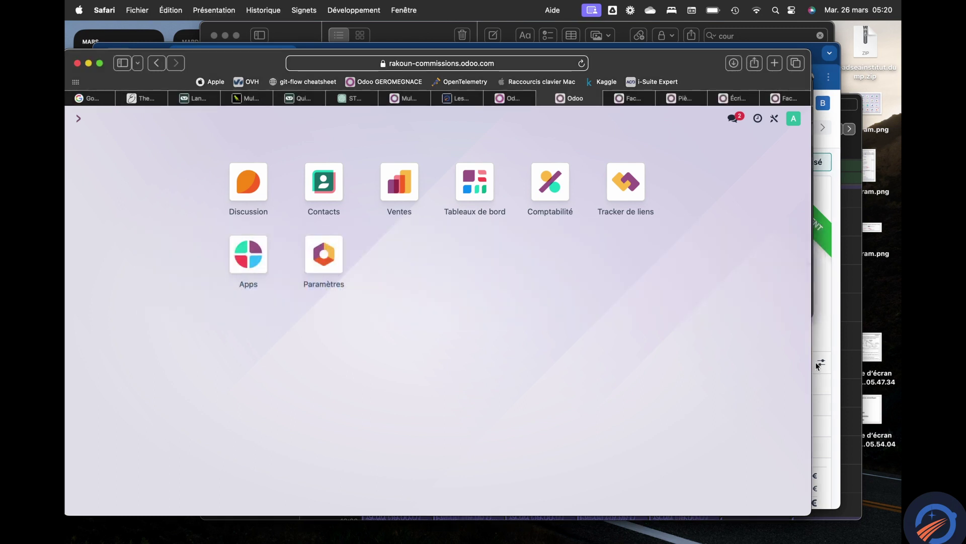
click(629, 99)
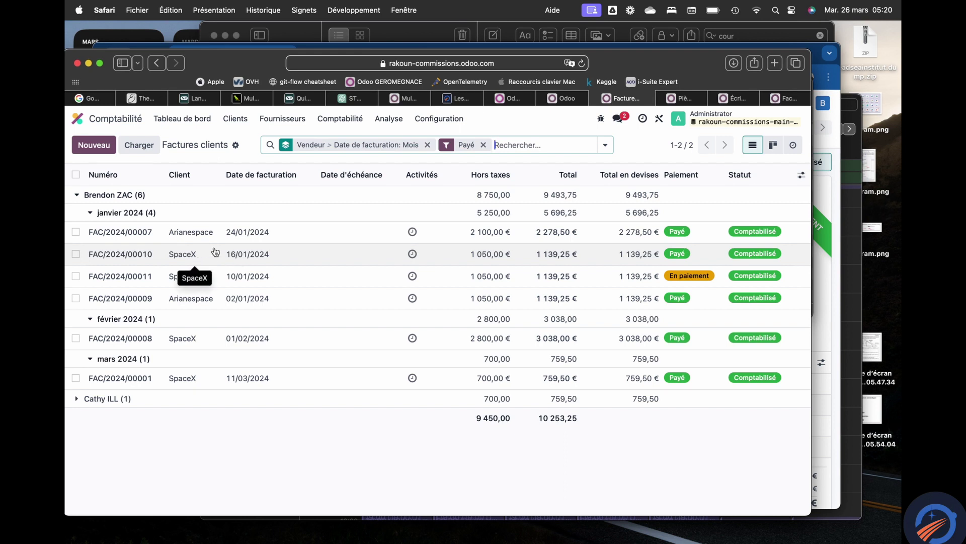
click(678, 100)
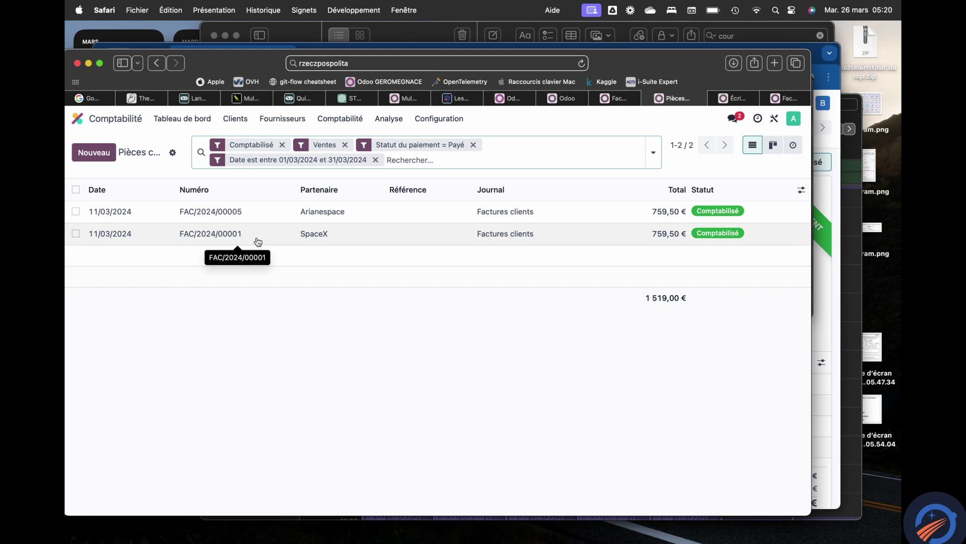
click(736, 99)
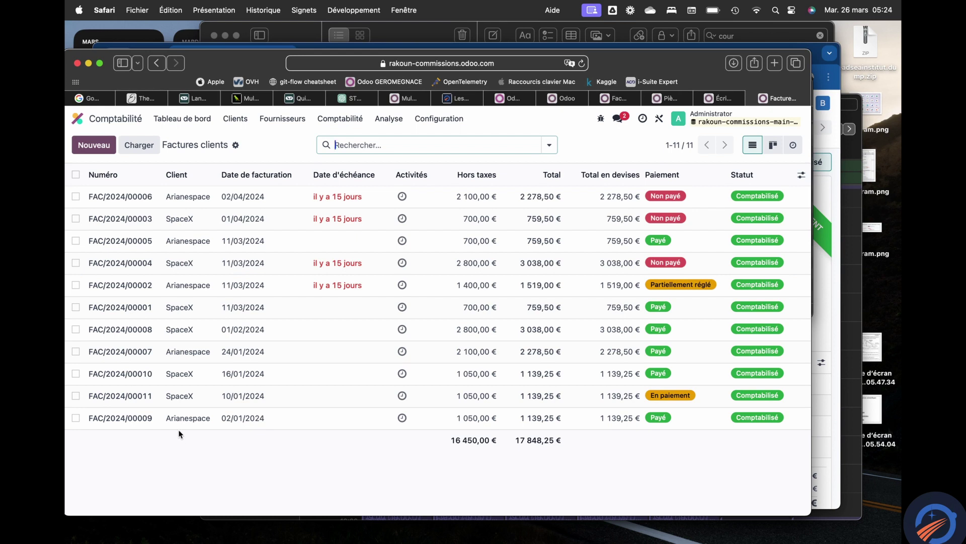
Step: Open the SpaceX customer invoice dated 10/01/2024 and inspect the details of its recorded payment
click(141, 395)
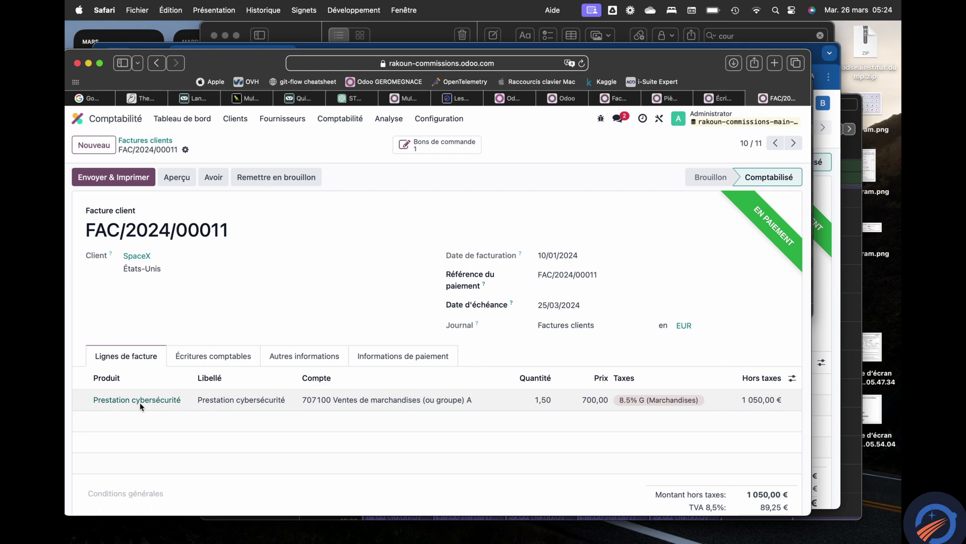
scroll(295, 371, down, 1)
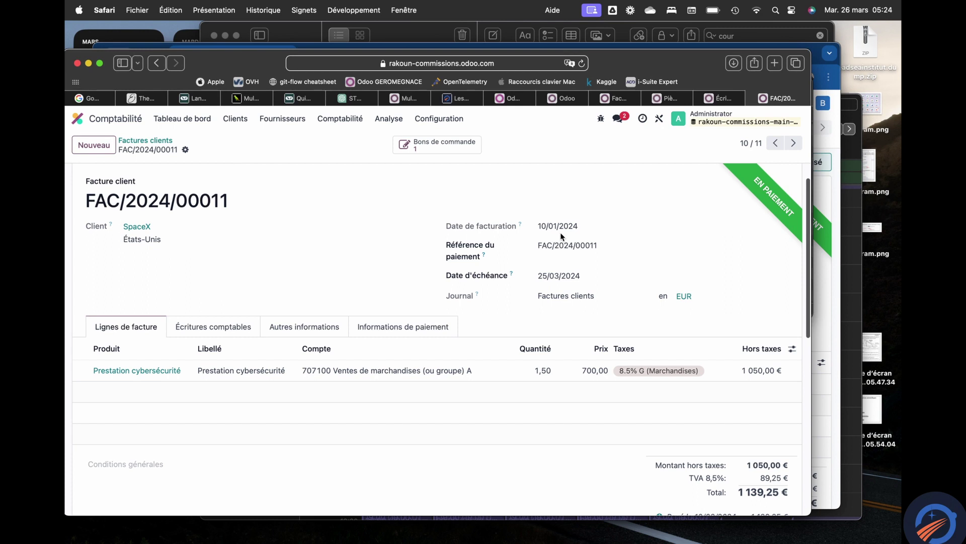
scroll(559, 375, down, 4)
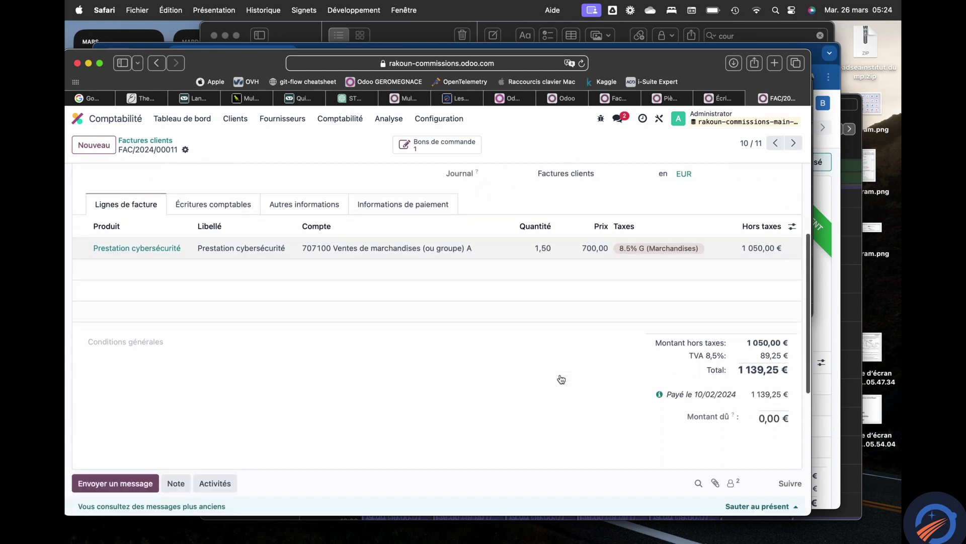
click(660, 397)
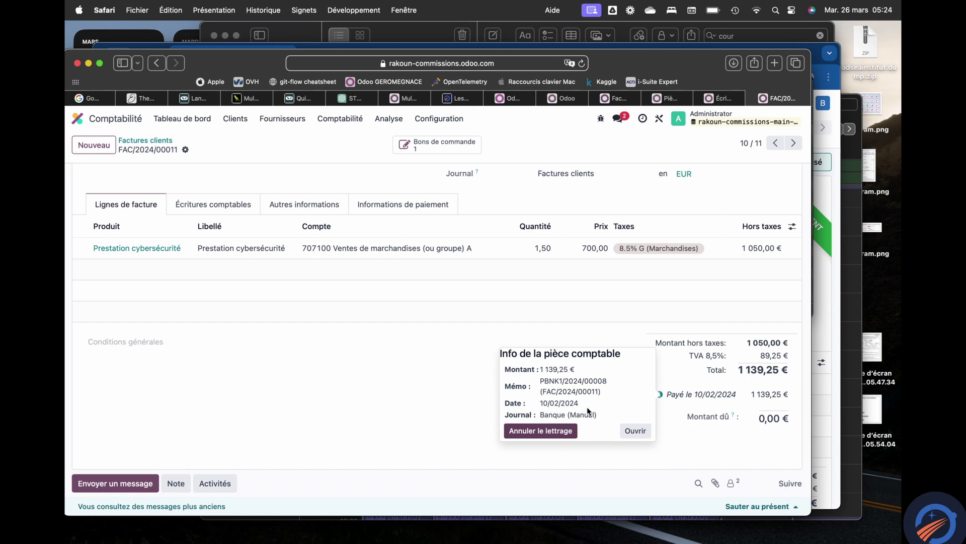
click(431, 379)
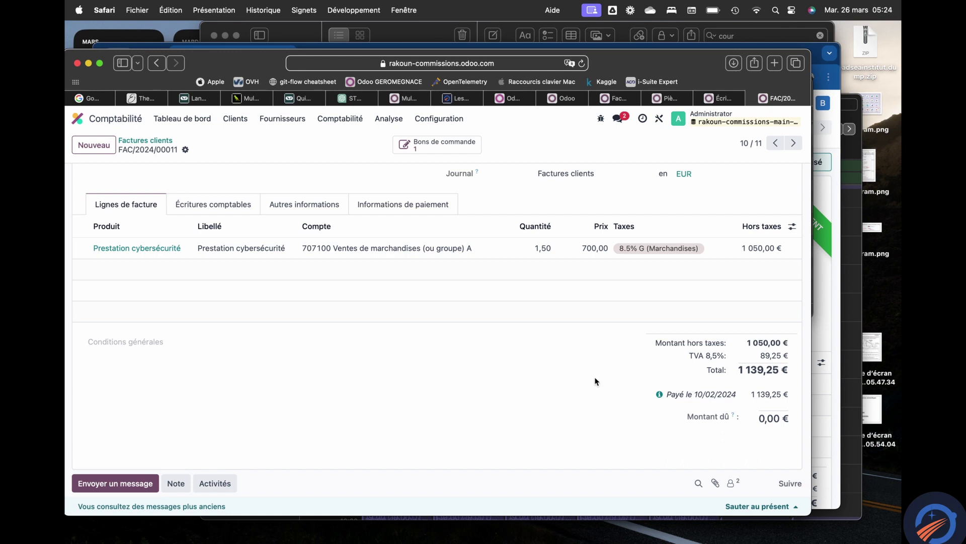
Step: Check whether the SpaceX invoice dated 10/01/2024 is included in the grouped invoices, the filtered accounting documents and the journal items
key(ctrl+h)
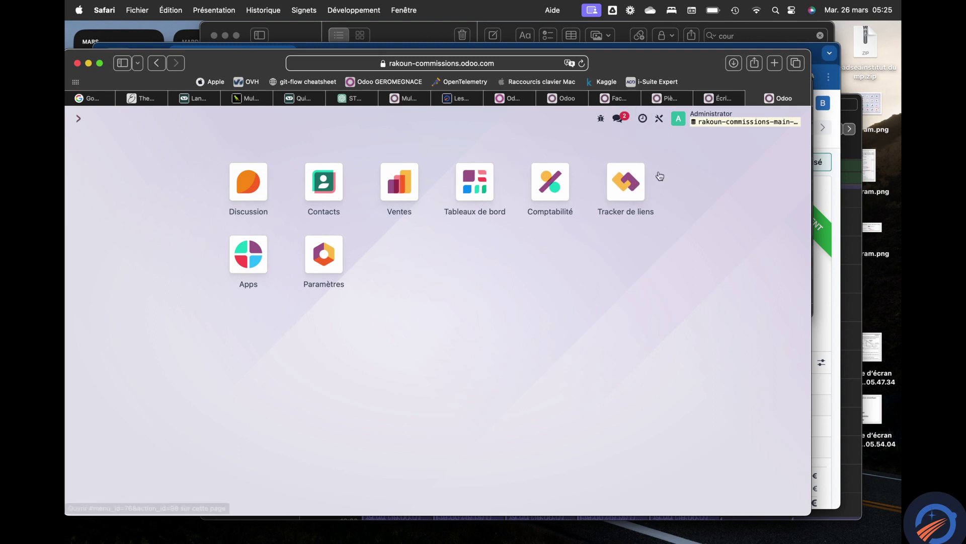
mouse_move(626, 101)
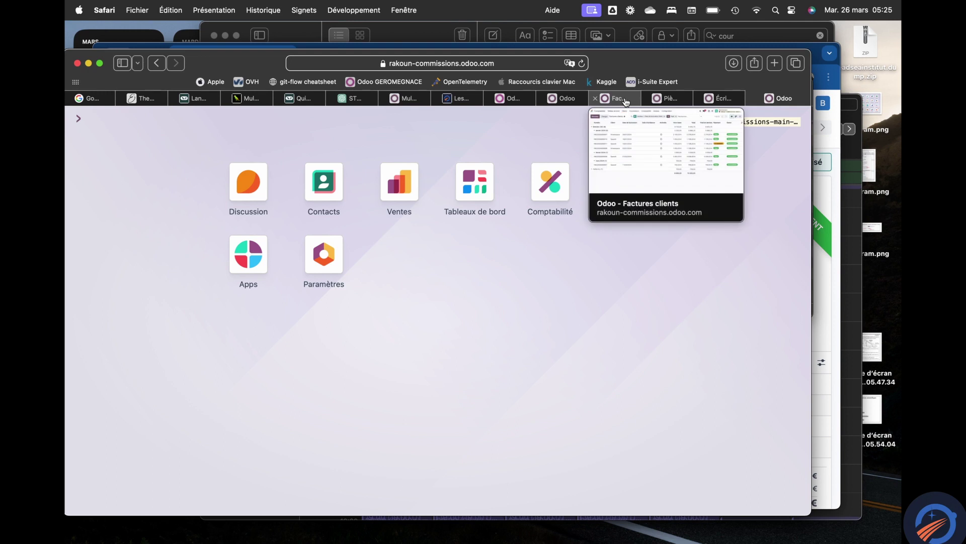
click(626, 99)
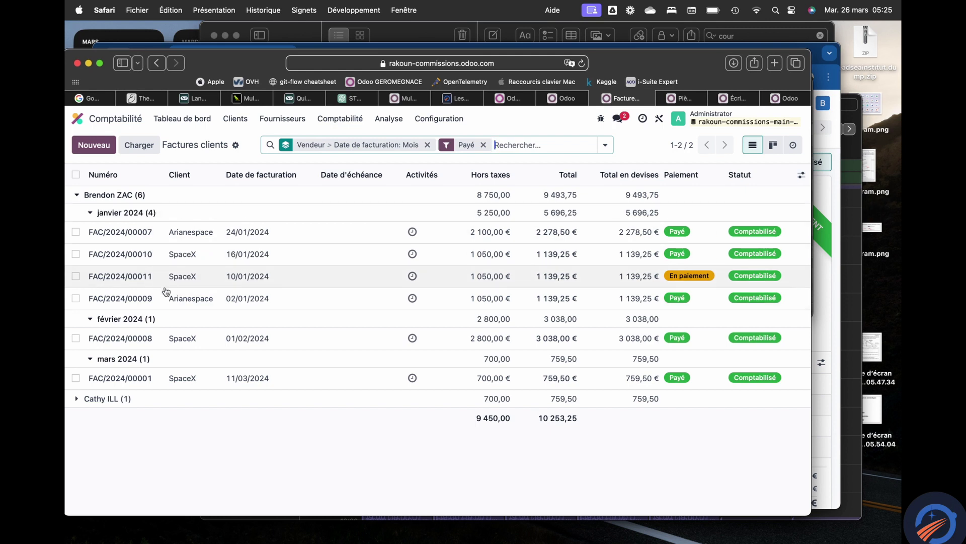
click(677, 98)
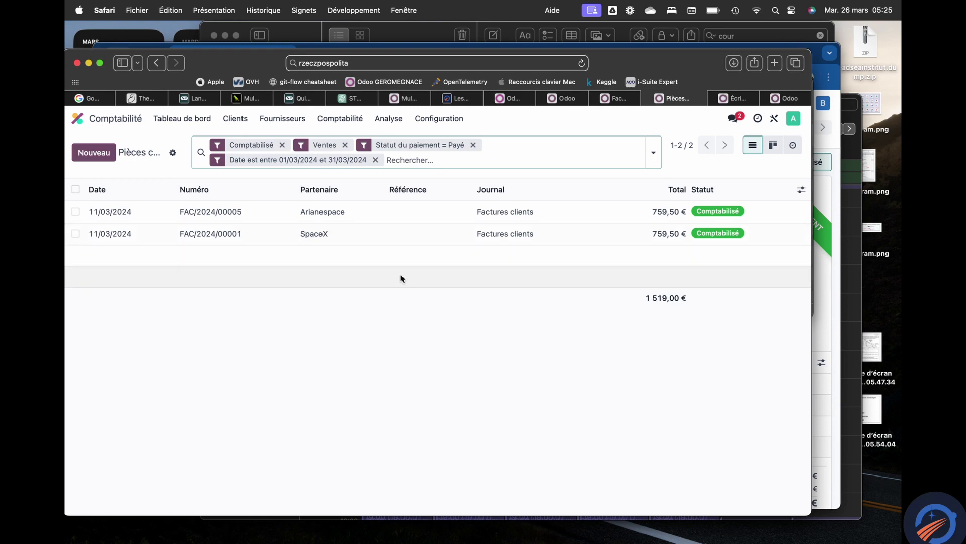
click(736, 100)
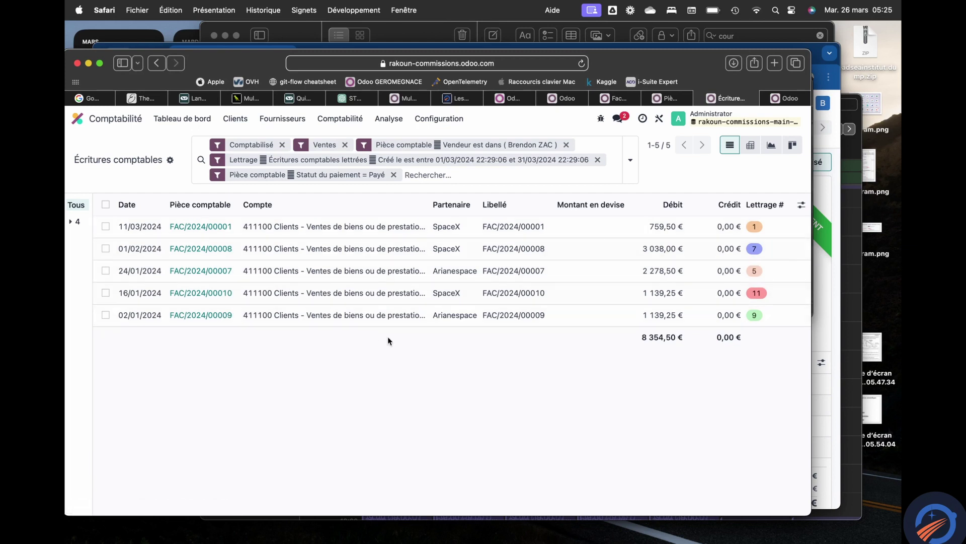
Step: Import the bank statement file 03-transactions-ofx-05.xml into the Banque journal from the accounting dashboard
click(783, 99)
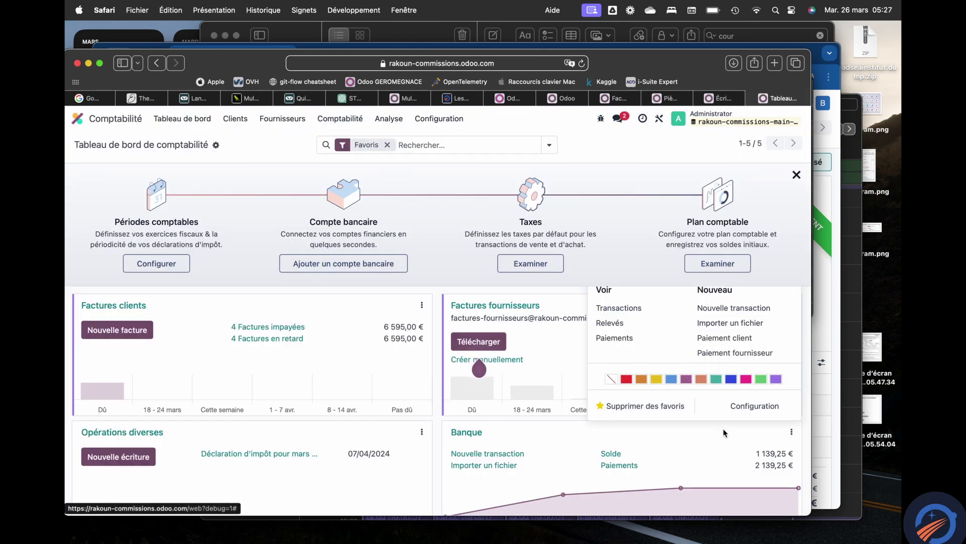
click(728, 326)
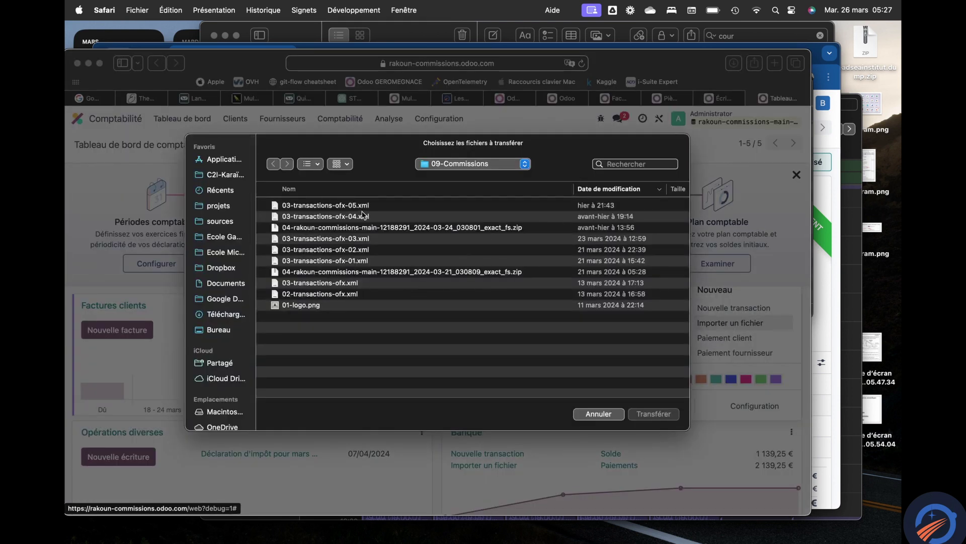
click(360, 206)
click(654, 414)
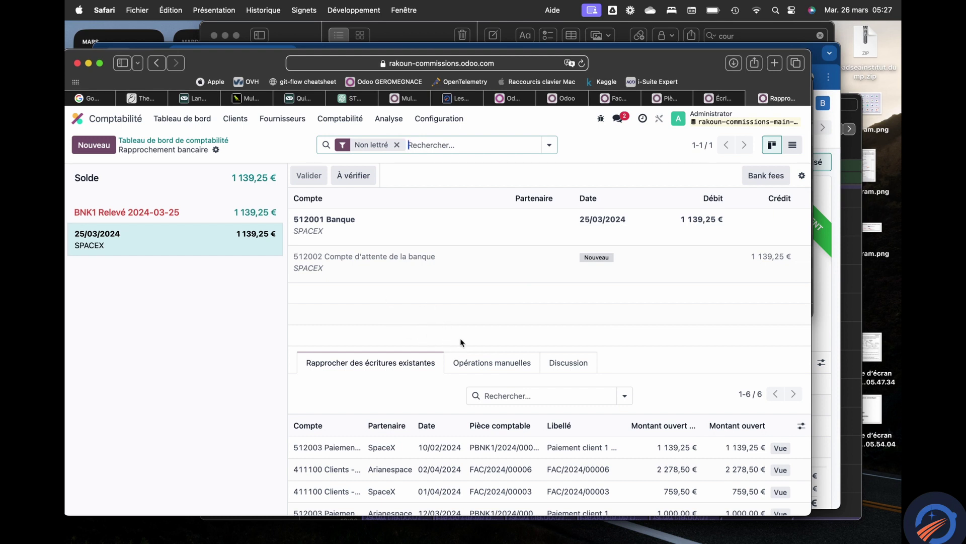
Step: Widen the Compte column of the existing entries and reconcile the 25/03/2024 SPACEX transaction with SpaceX's outstanding payment dated 10/02/2024
scroll(461, 342, down, 3)
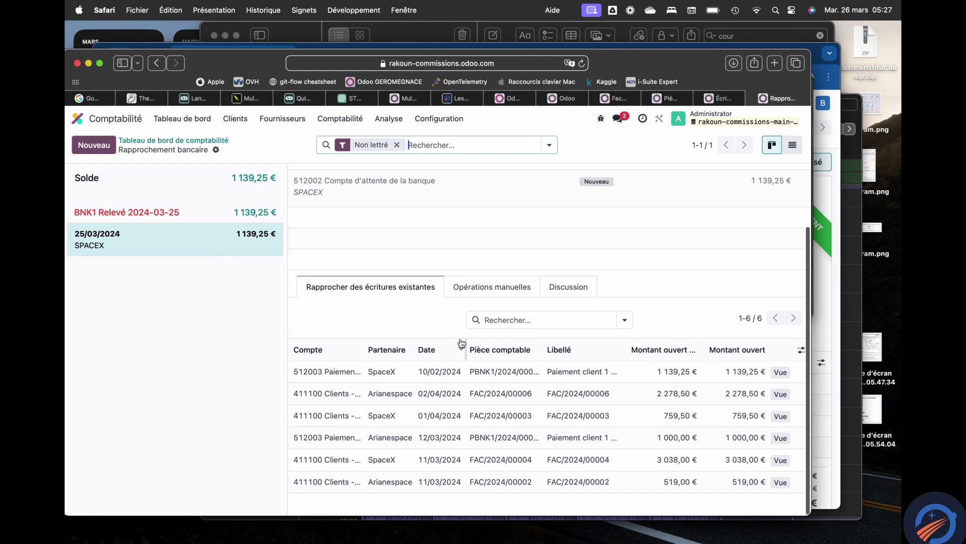
scroll(477, 330, up, 3)
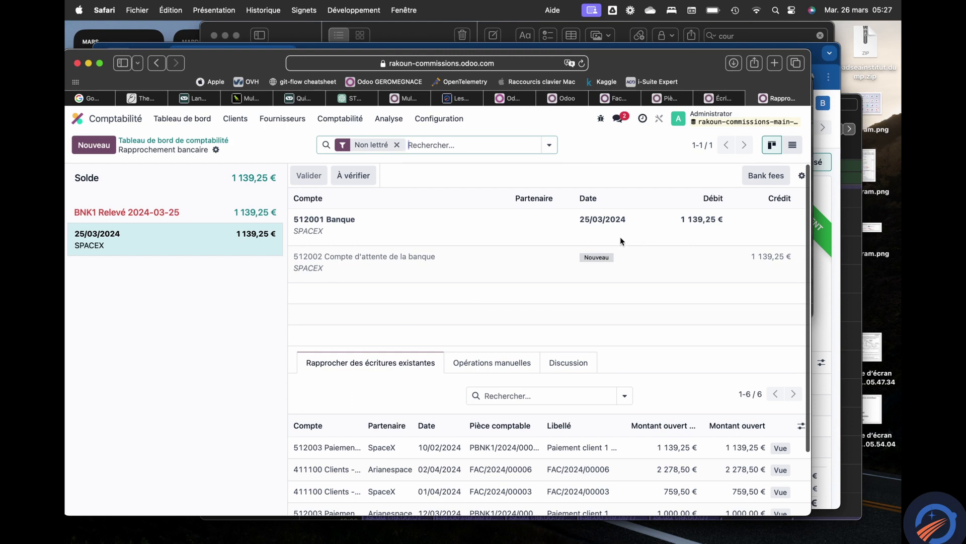
scroll(596, 329, down, 3)
scroll(597, 329, up, 2)
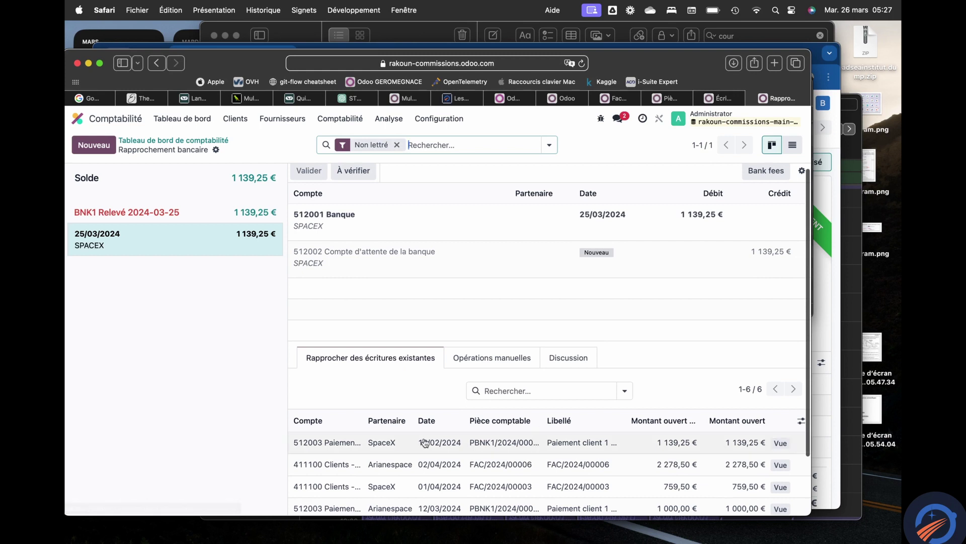
drag(366, 420, 446, 414)
scroll(503, 431, down, 2)
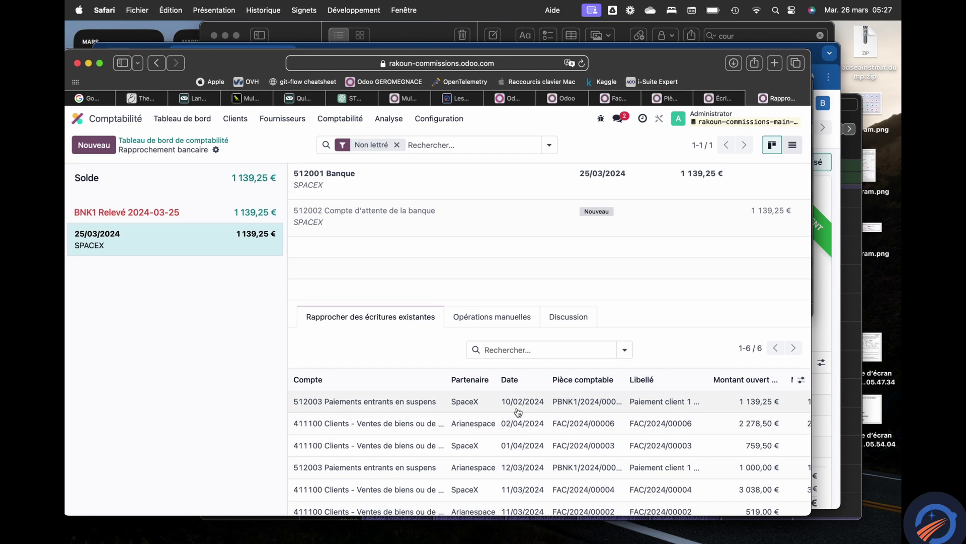
click(430, 408)
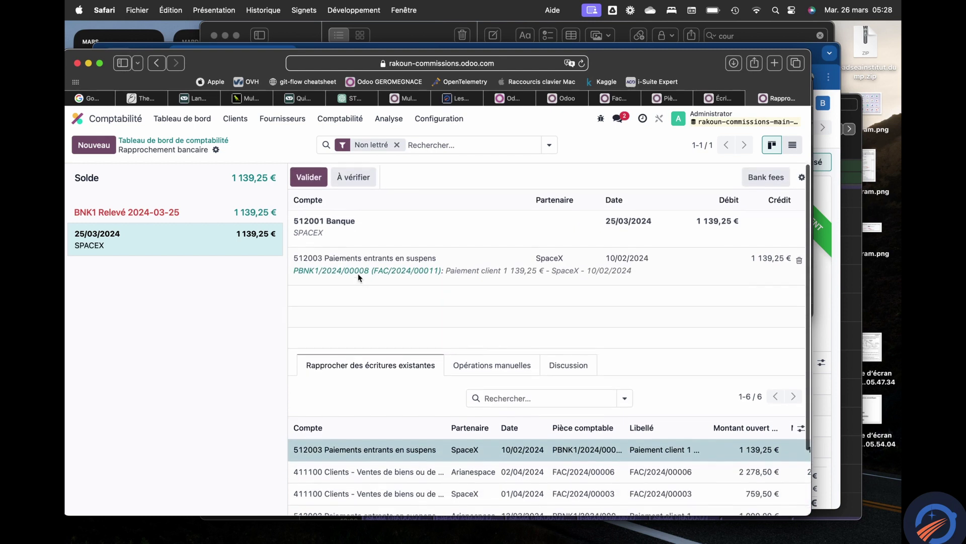
click(309, 177)
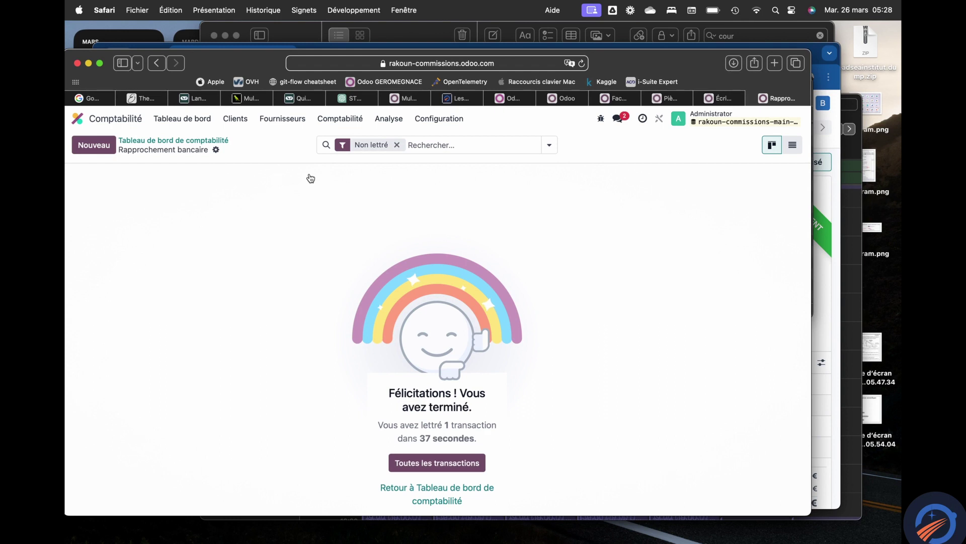
Step: Check the payment status of the SpaceX invoice dated 10/01/2024 on its form and in the invoices grouped by salesperson
click(245, 127)
click(247, 139)
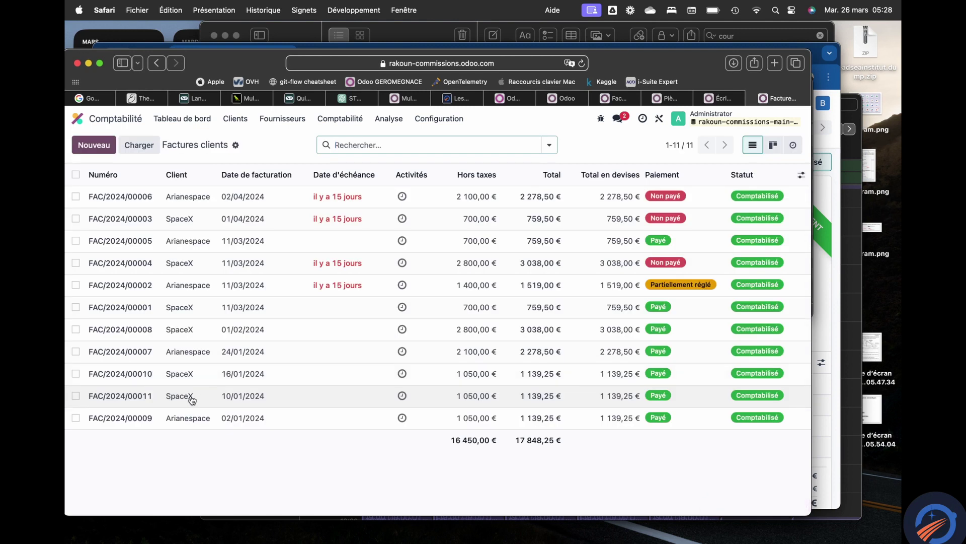
click(182, 396)
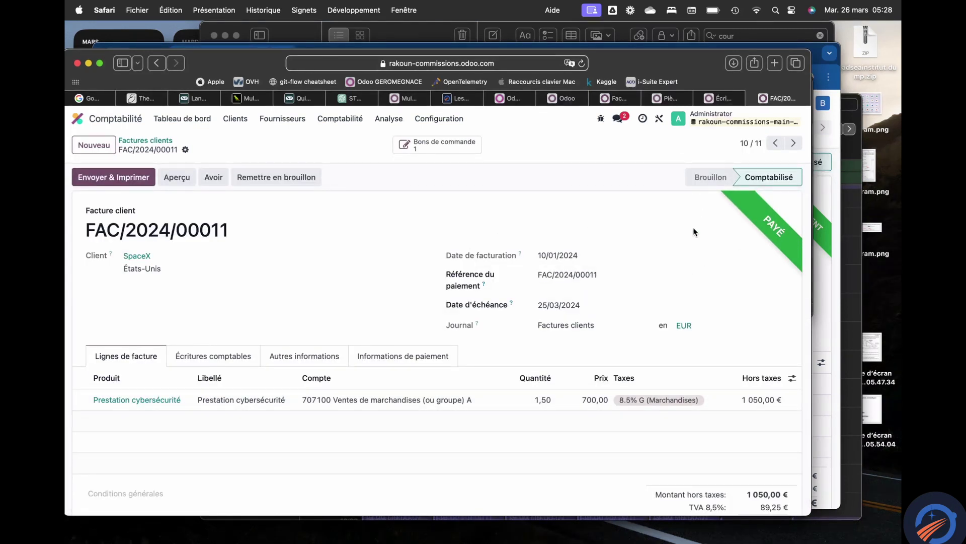
click(629, 101)
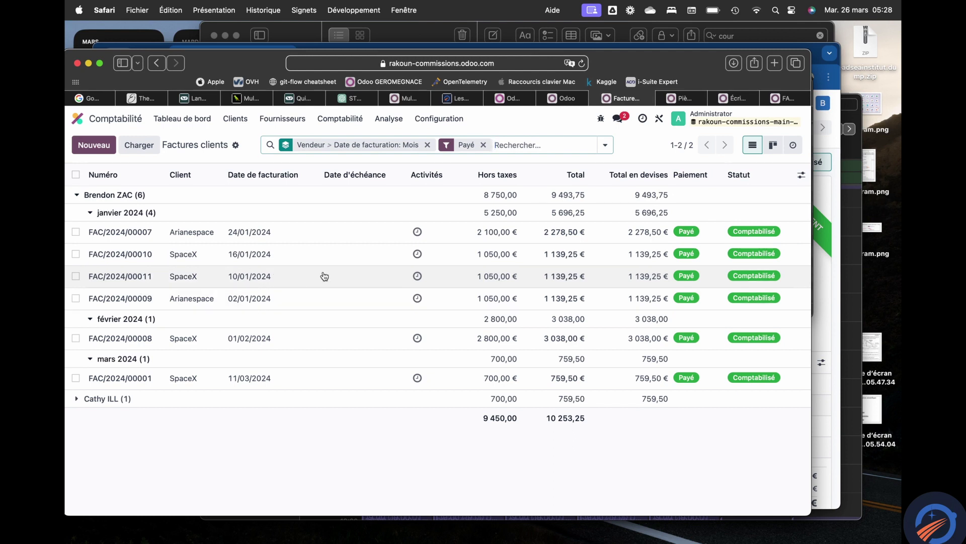
Step: Change the date filter of the accounting documents to the range from 01/02/2024 to 29/02/2024
click(694, 97)
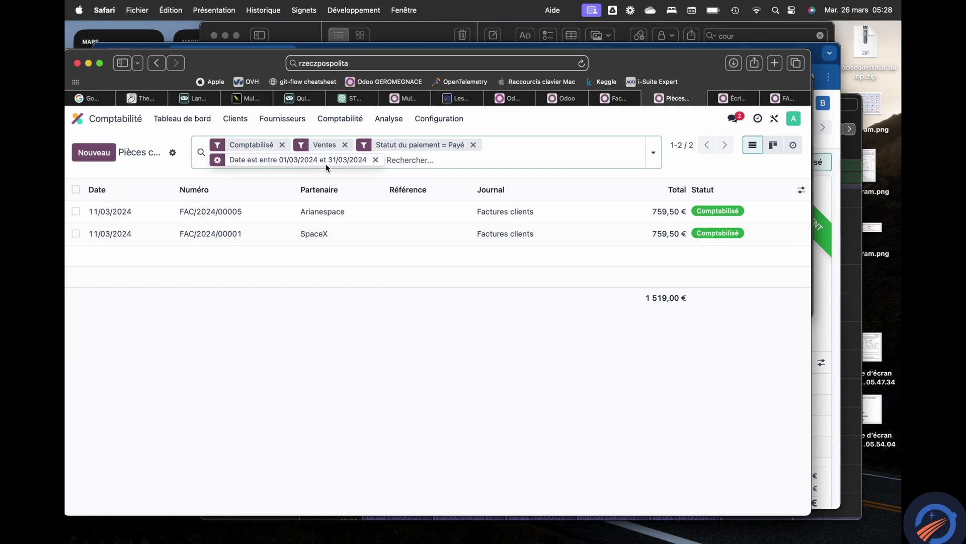
click(217, 160)
click(435, 309)
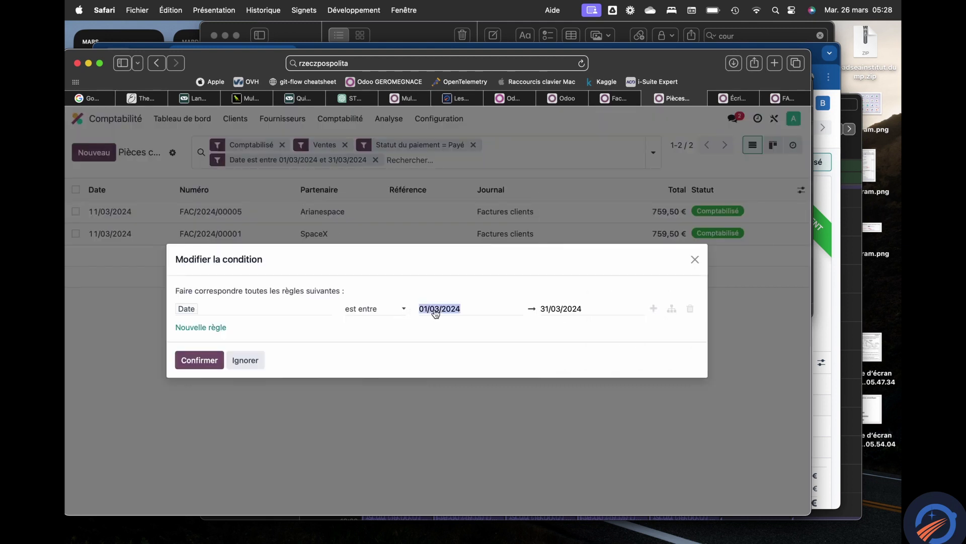
click(548, 211)
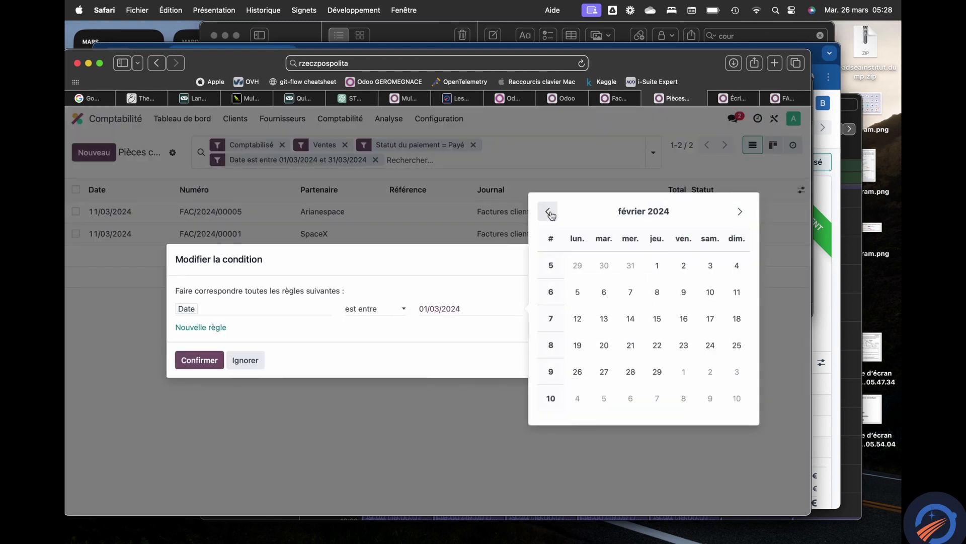
click(657, 265)
click(589, 310)
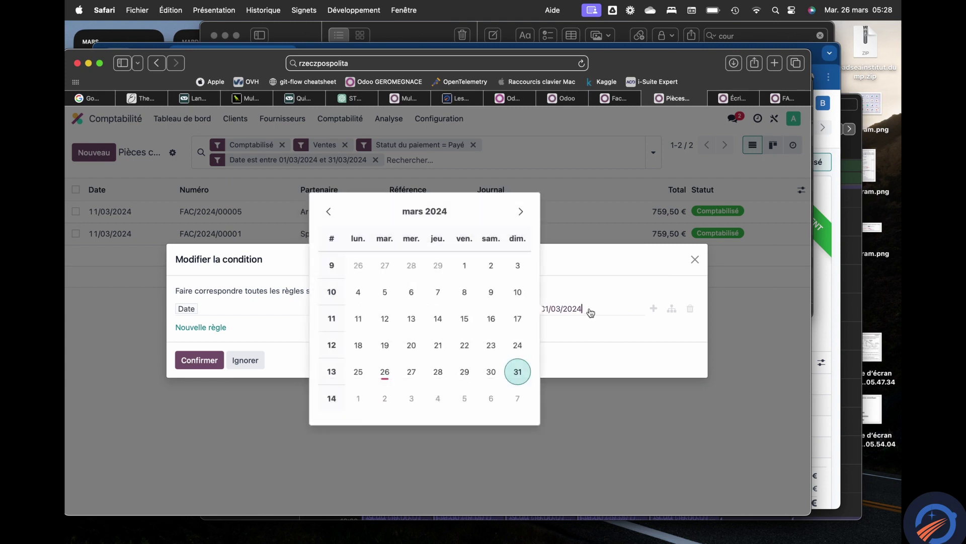
click(329, 211)
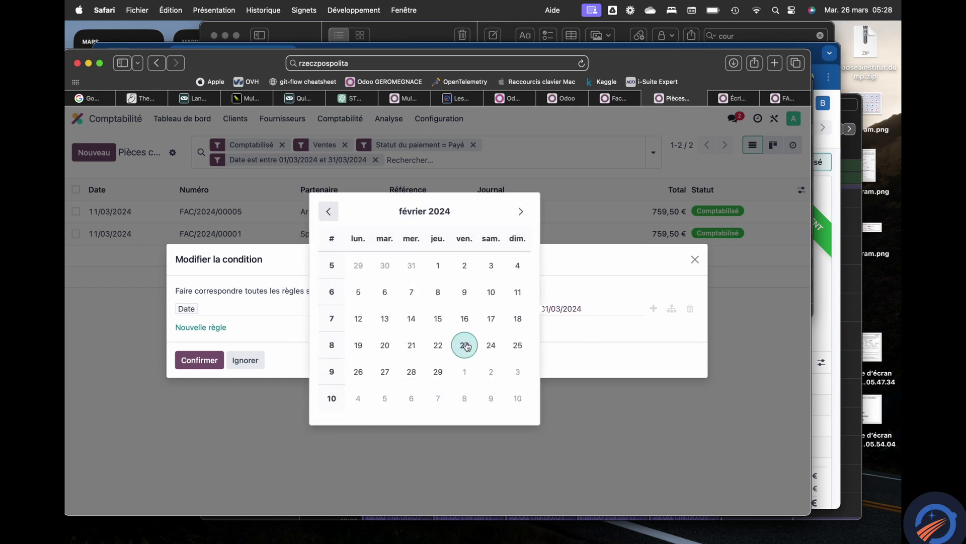
click(438, 371)
click(205, 360)
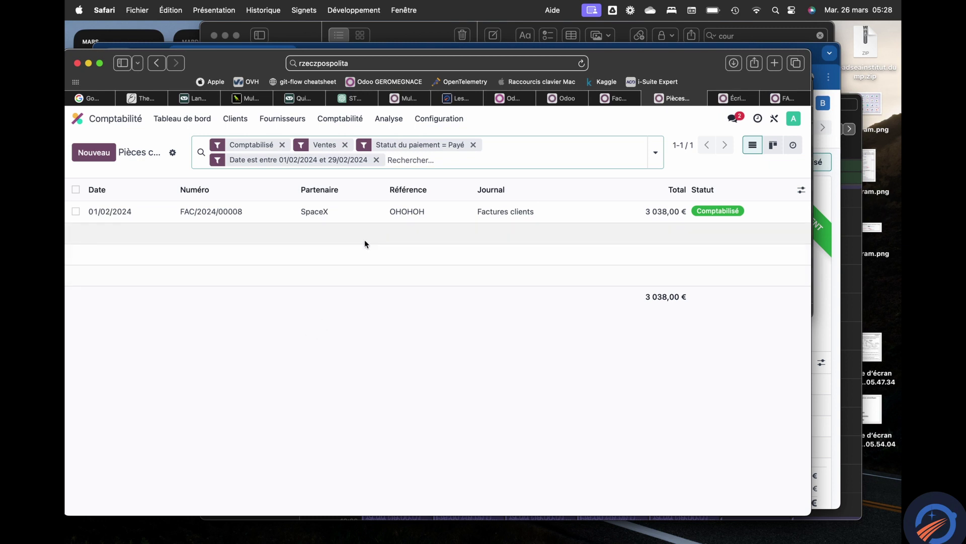
Step: Change the date filter of the accounting documents to the range from 01/01/2024 to 31/01/2024
click(216, 161)
click(437, 309)
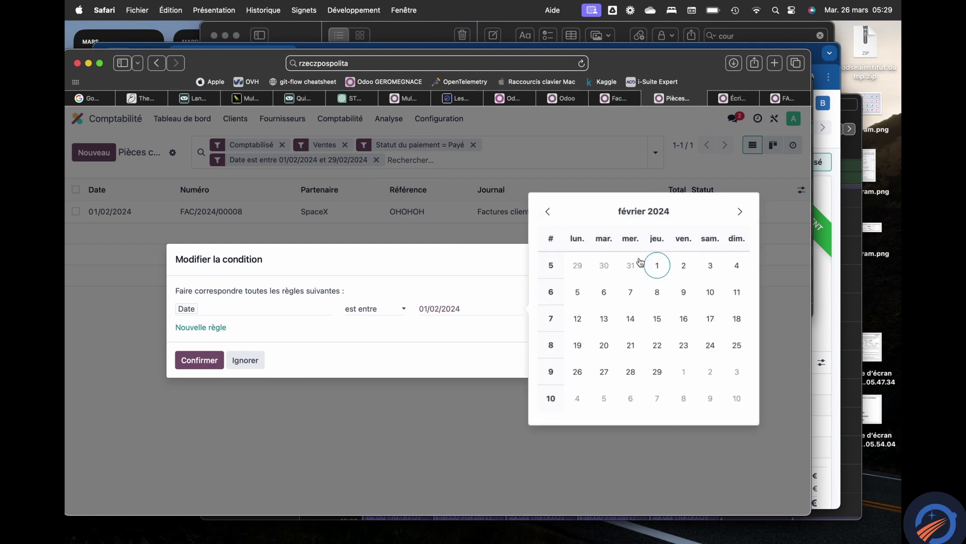
click(548, 211)
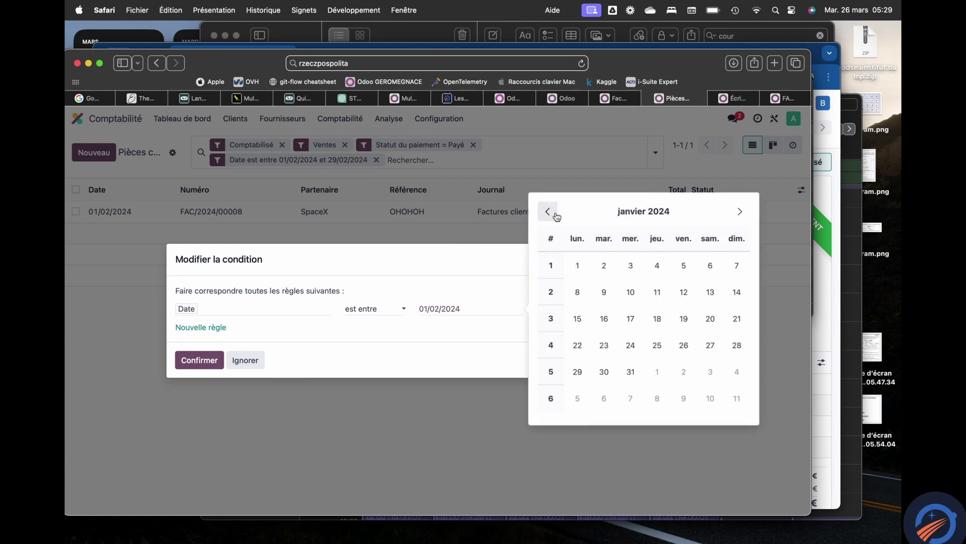
click(585, 272)
click(587, 309)
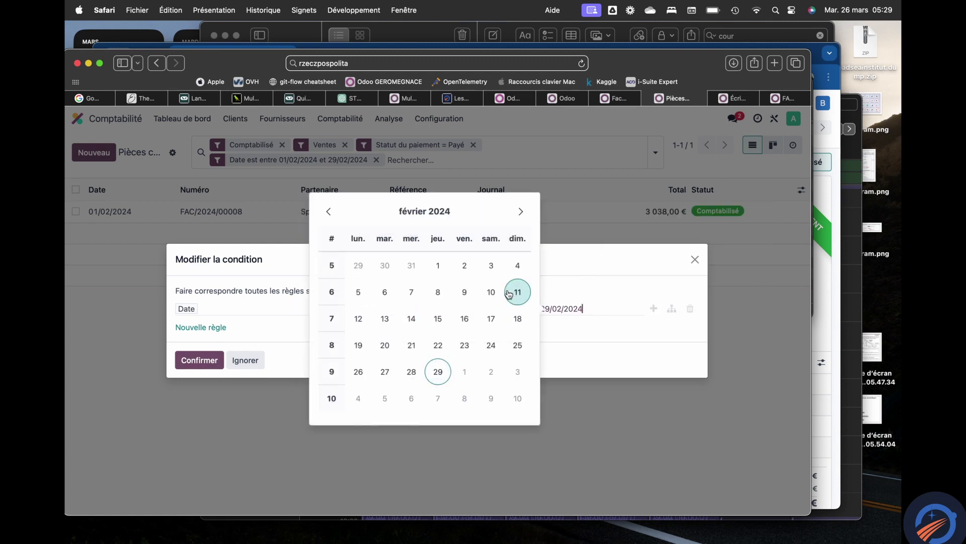
click(329, 213)
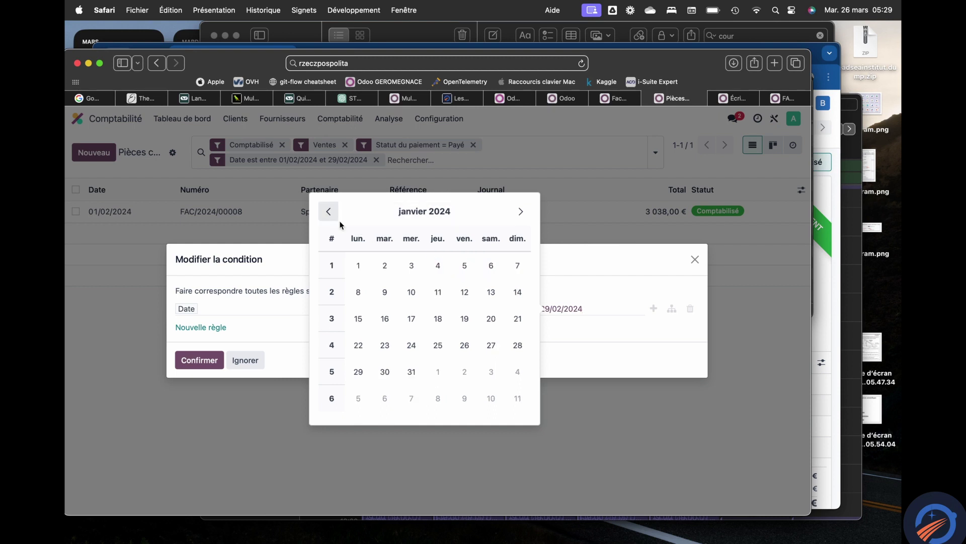
click(413, 371)
click(201, 360)
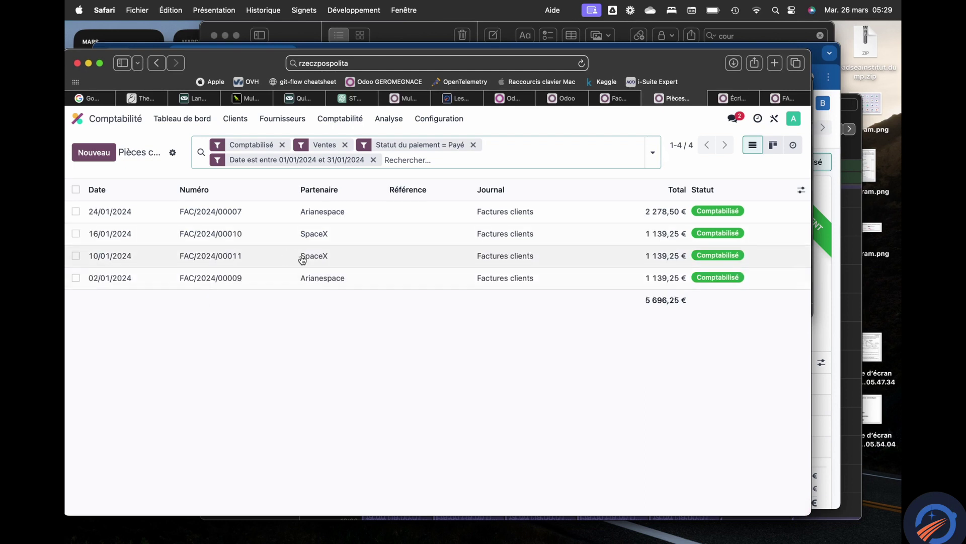
Step: Refresh the Écritures comptables list filtered on paid sales entries with reconciled lines created in March 2024
click(733, 98)
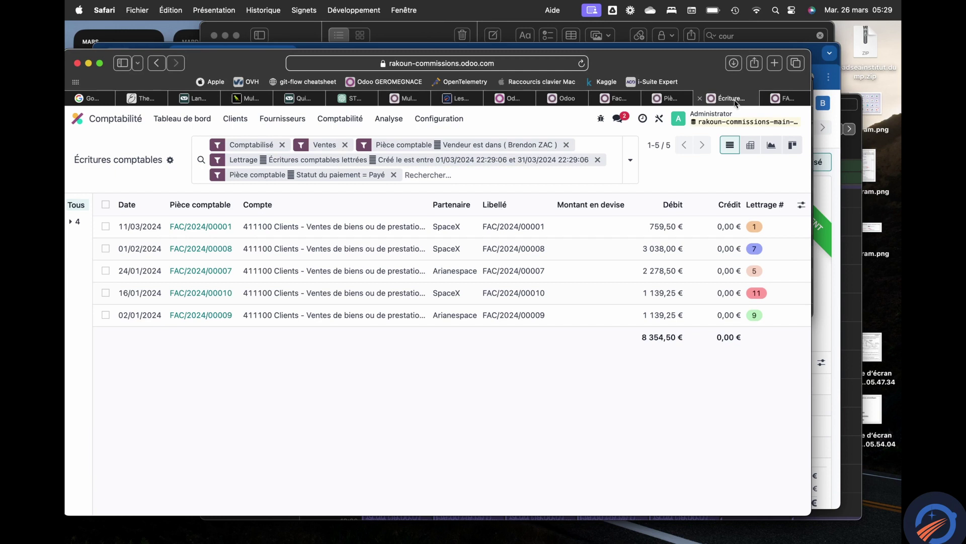
click(460, 176)
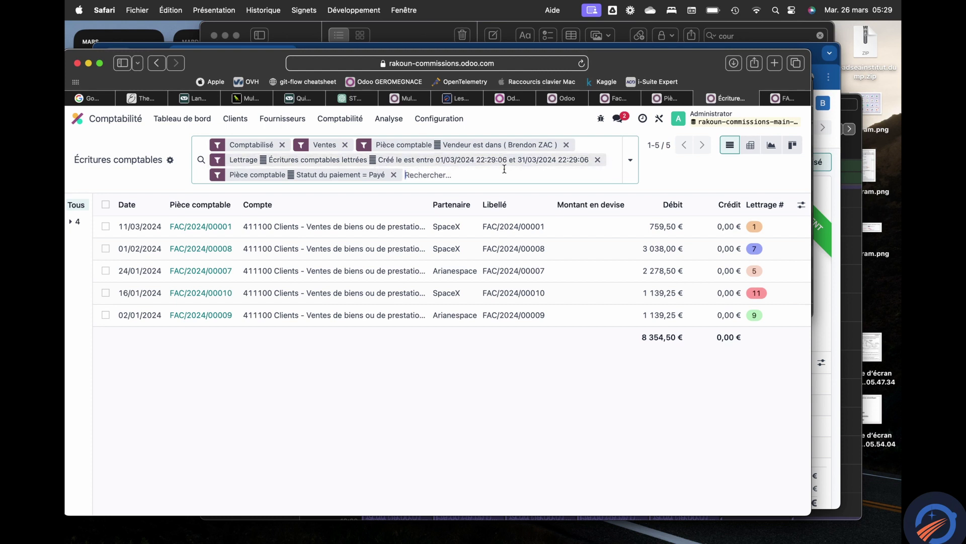
key(Return)
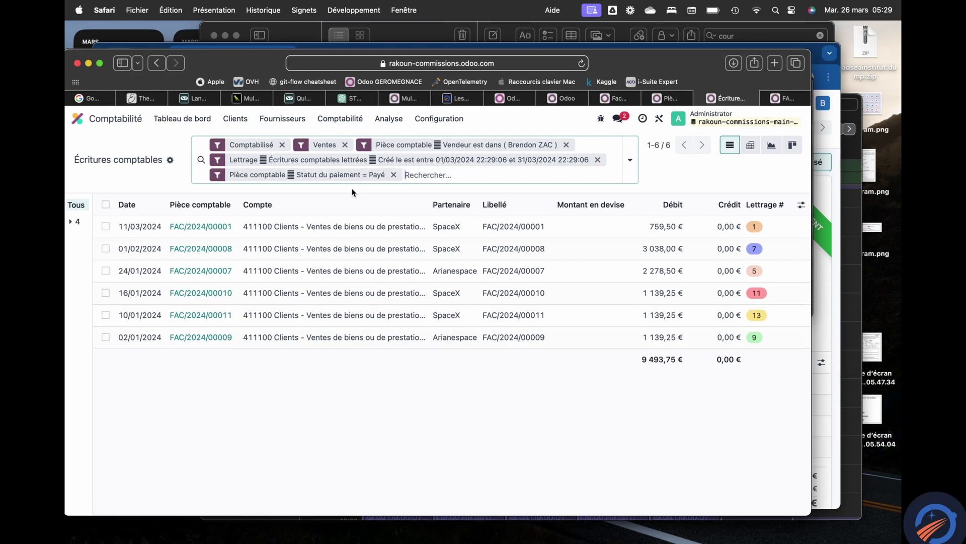
Step: Change the creation date condition of the reconciled journal entries to between 01/02/2024 and 29/02/2024
click(218, 160)
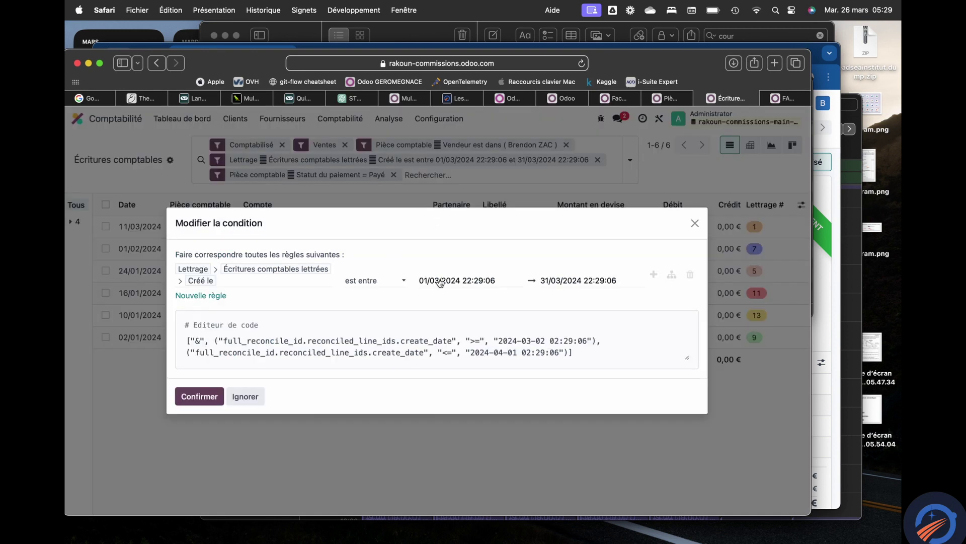
click(471, 279)
click(548, 176)
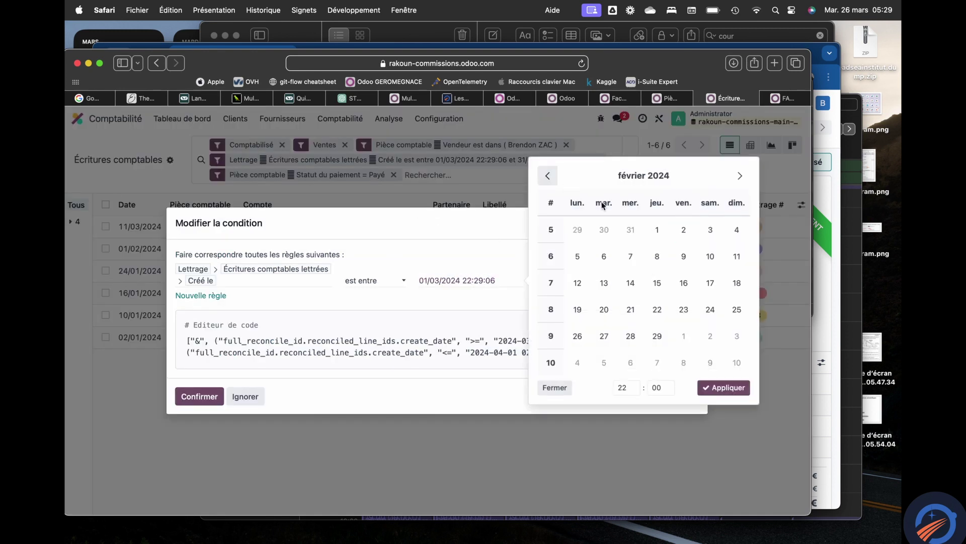
click(657, 230)
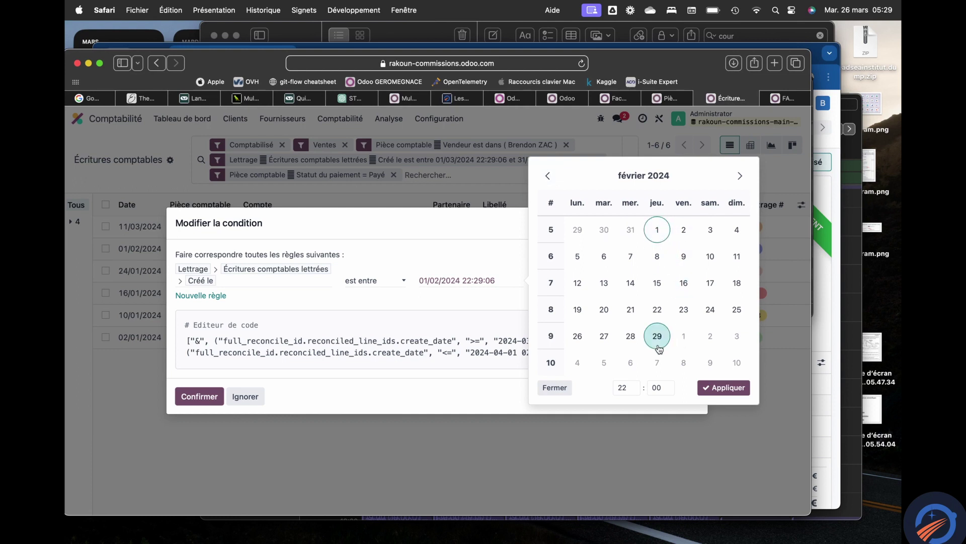
click(735, 388)
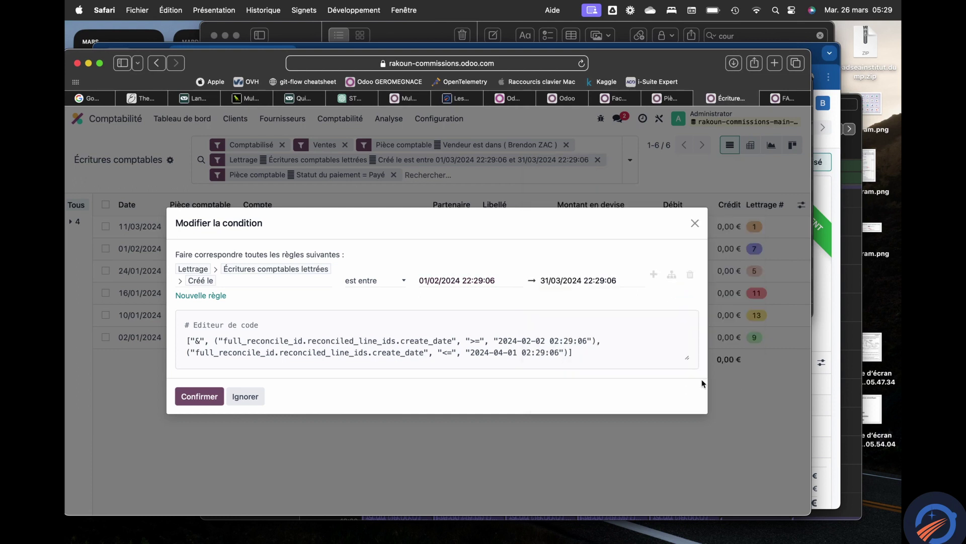
click(580, 281)
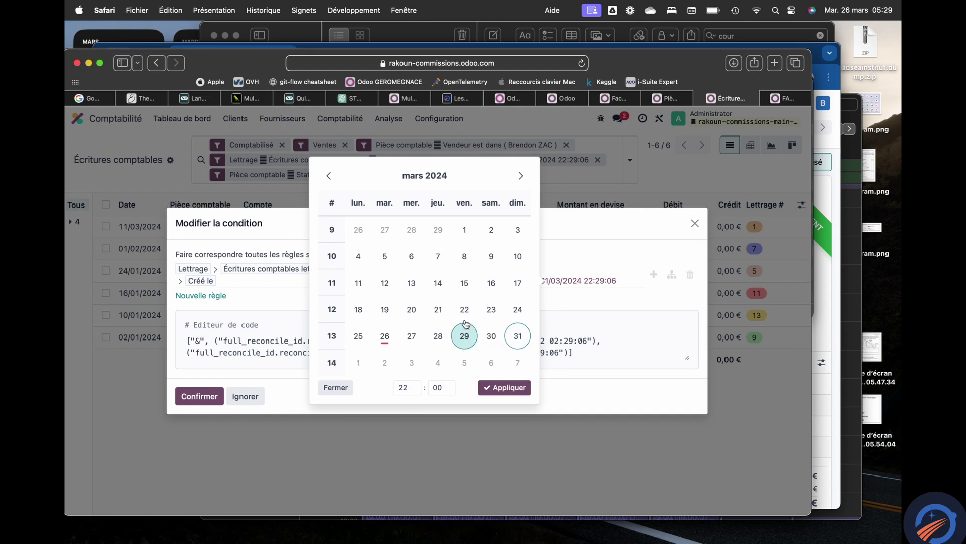
click(328, 176)
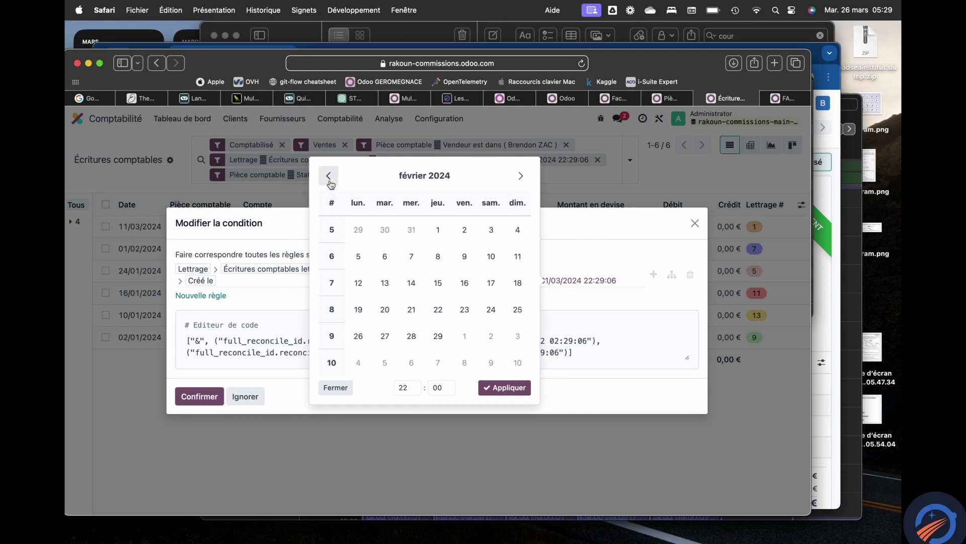
click(437, 333)
click(504, 392)
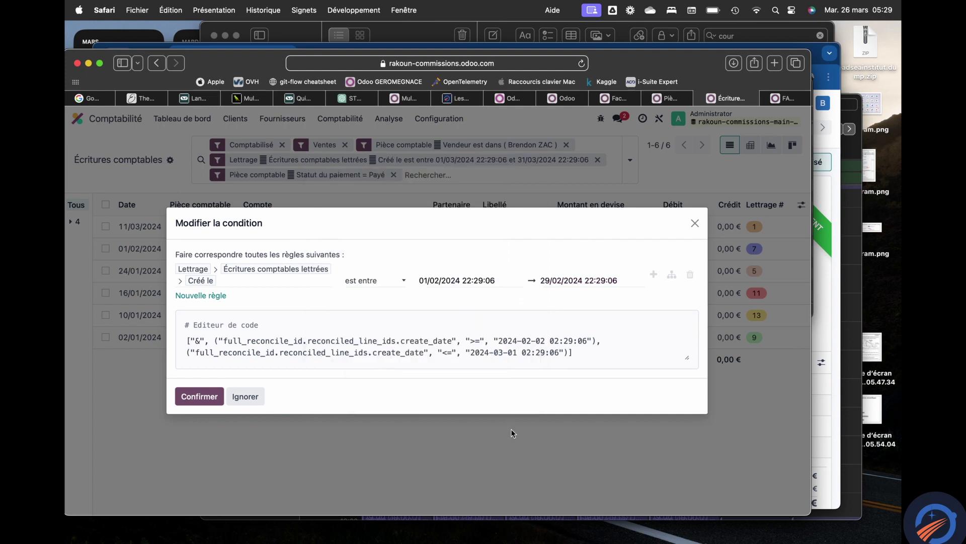
click(218, 399)
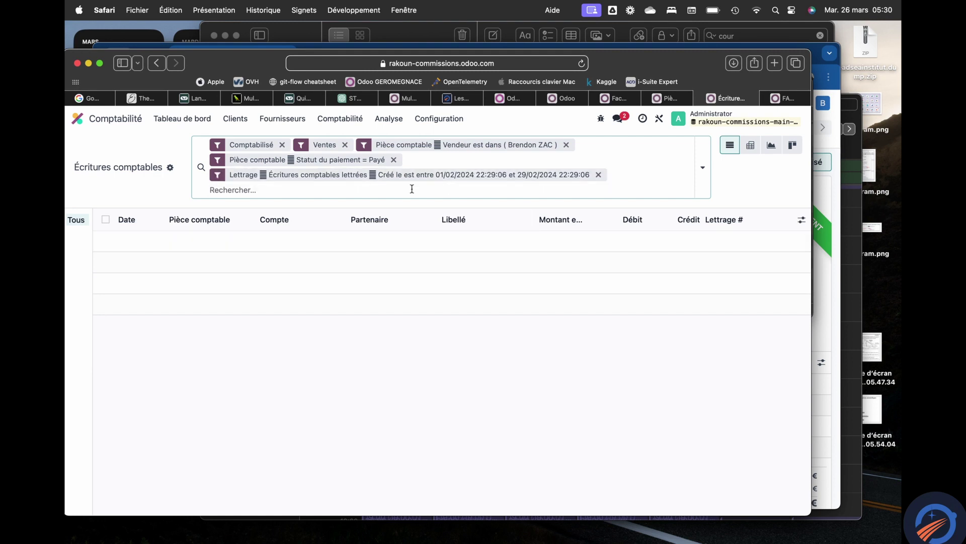
Step: Set the creation date condition of the reconciled journal entries to the range from 01/01/2024 to 31/01/2024
click(218, 174)
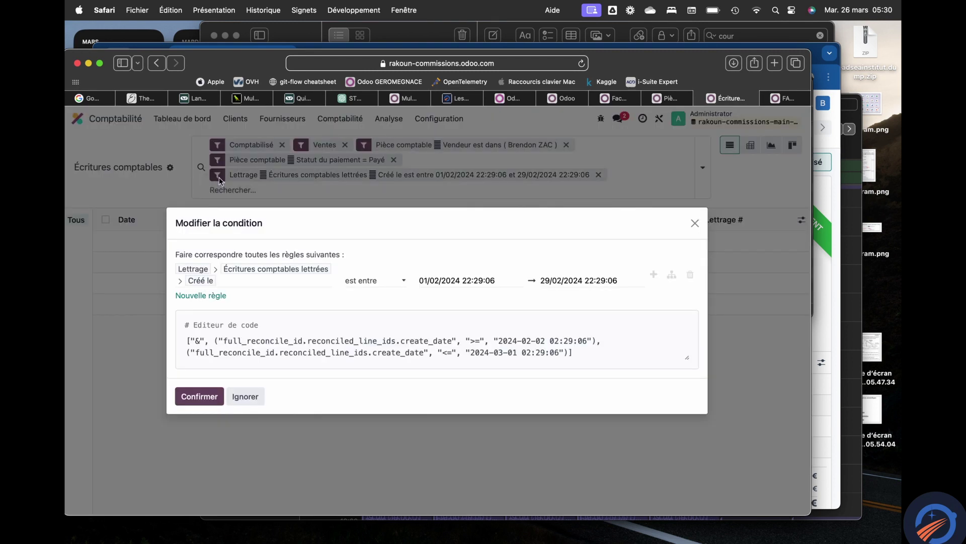
click(433, 280)
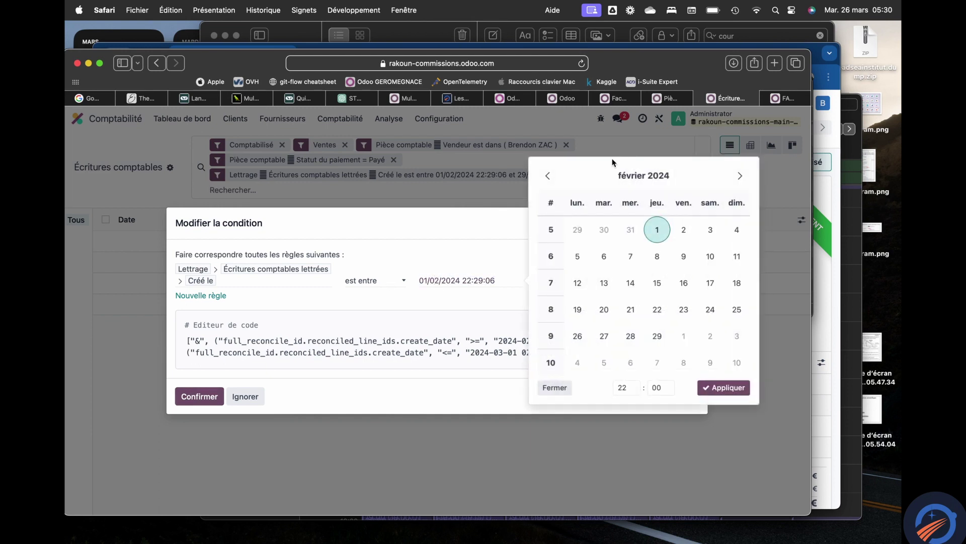
click(547, 175)
click(577, 229)
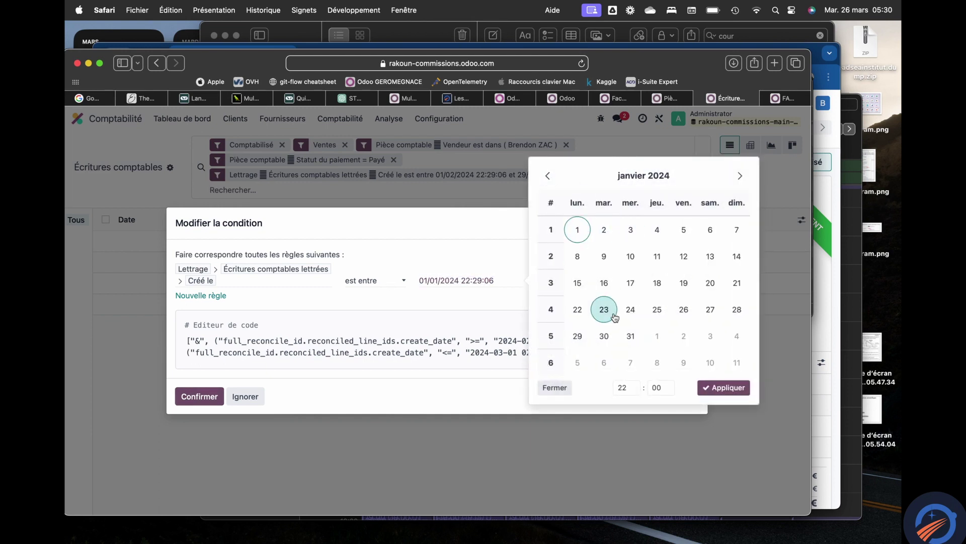
click(720, 389)
click(610, 280)
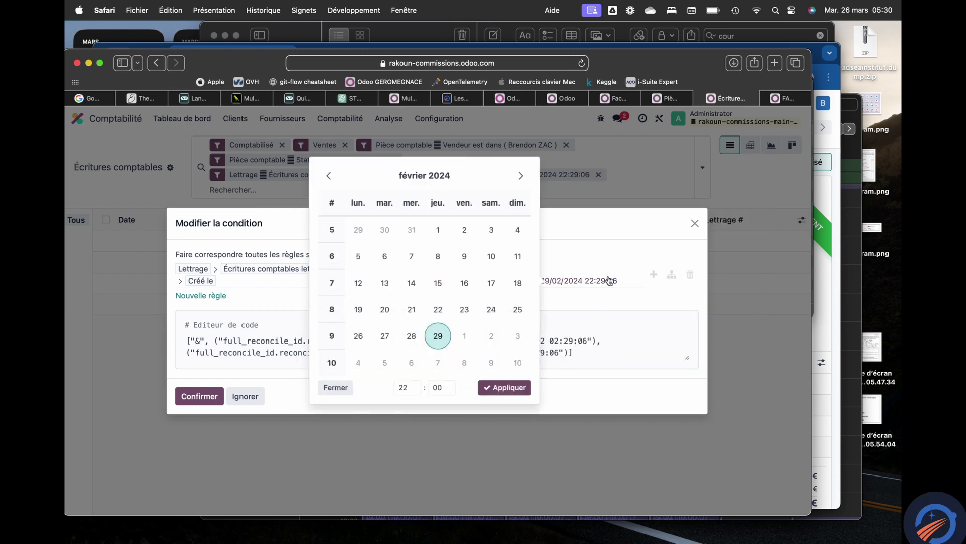
click(328, 176)
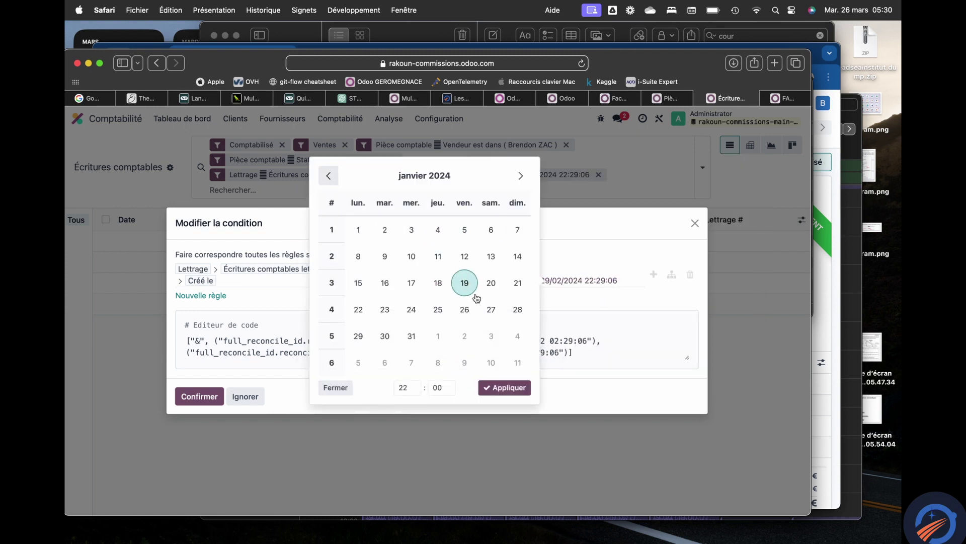
click(411, 336)
click(508, 388)
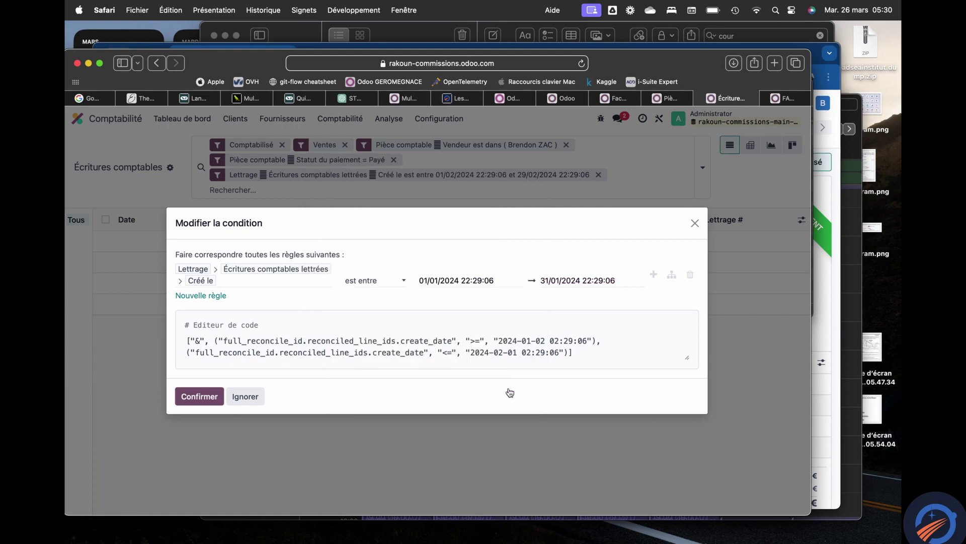
click(211, 398)
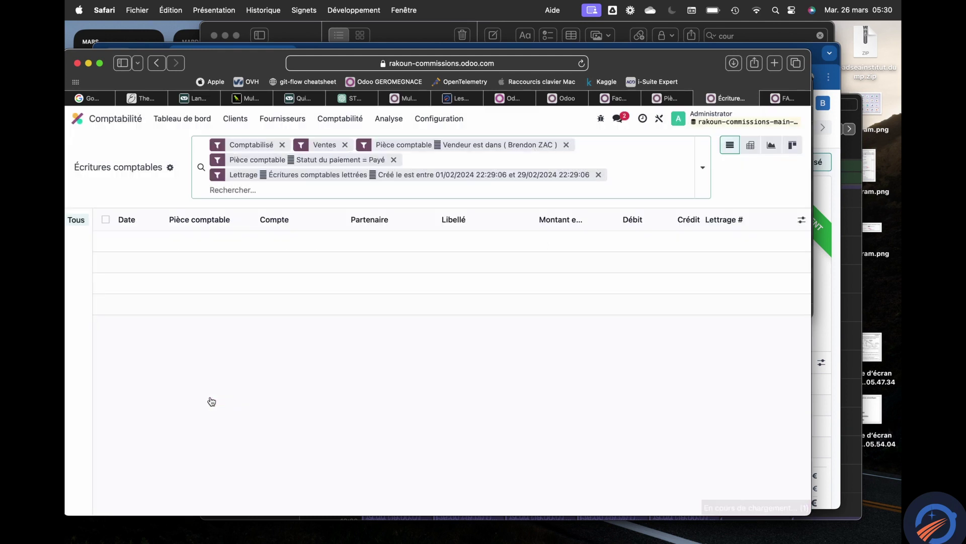